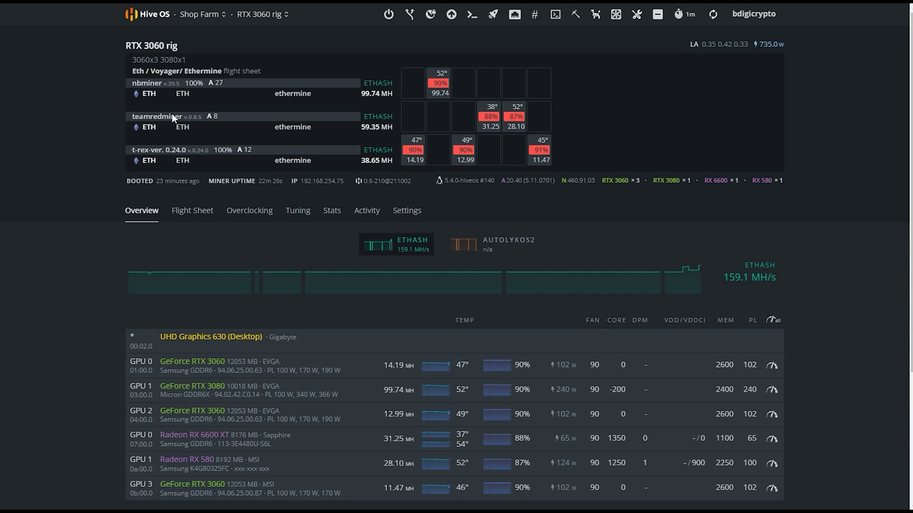
Step: Open the RTX 3060 rig from Shop Farm and bring up its flight sheet's actions menu
click(202, 16)
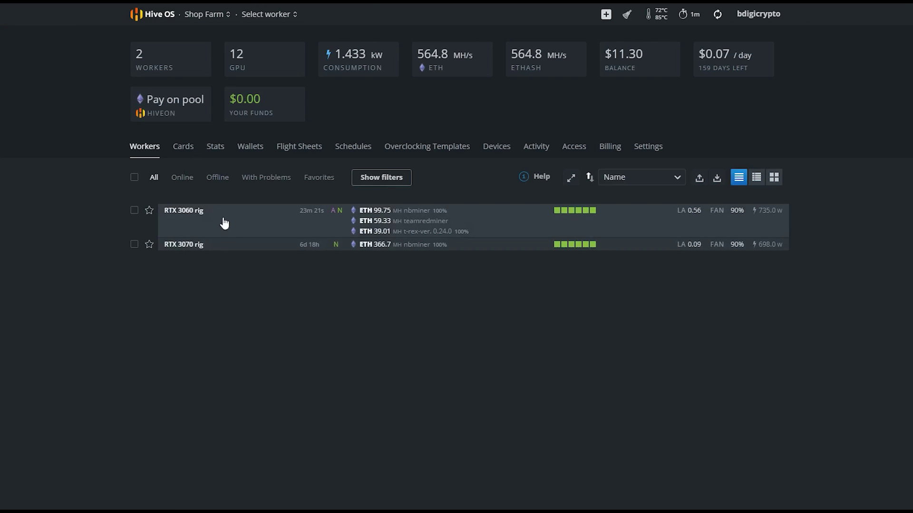
click(190, 213)
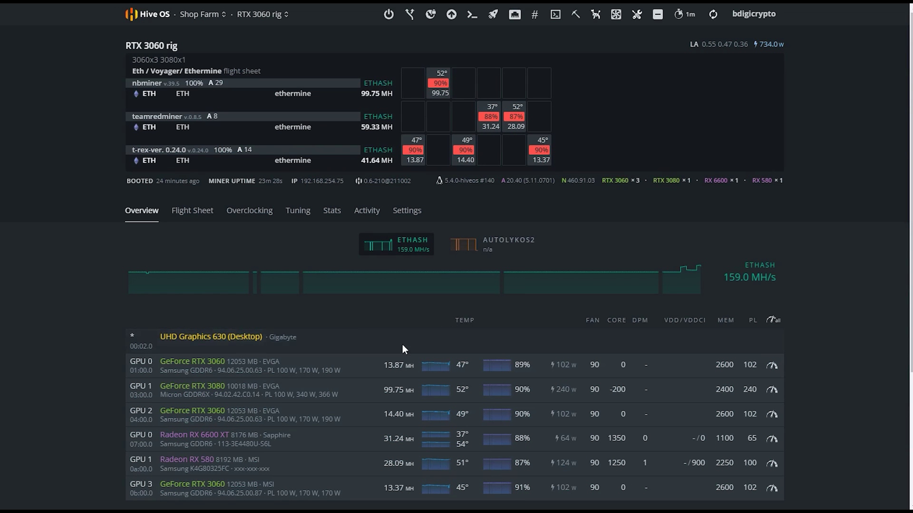
mouse_move(399, 278)
click(194, 212)
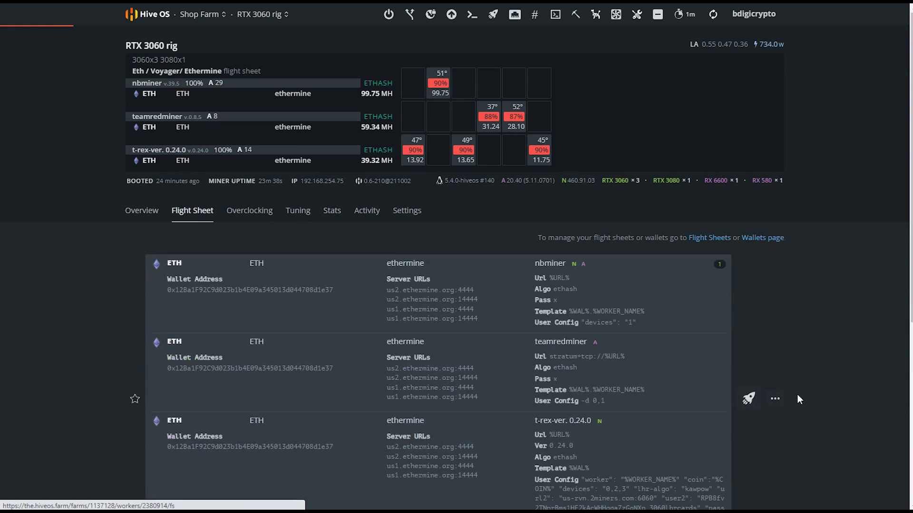
click(774, 398)
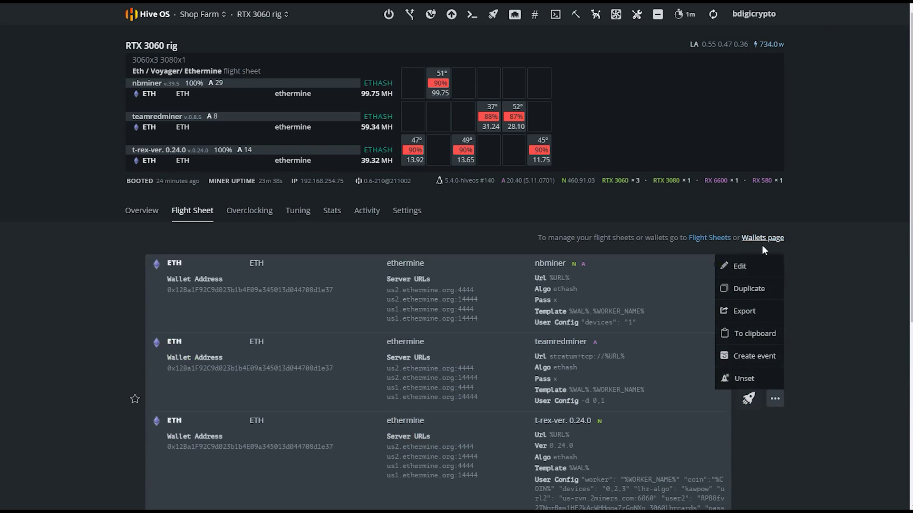
Step: Choose Edit on the applied flight sheet to open its edit form
click(780, 271)
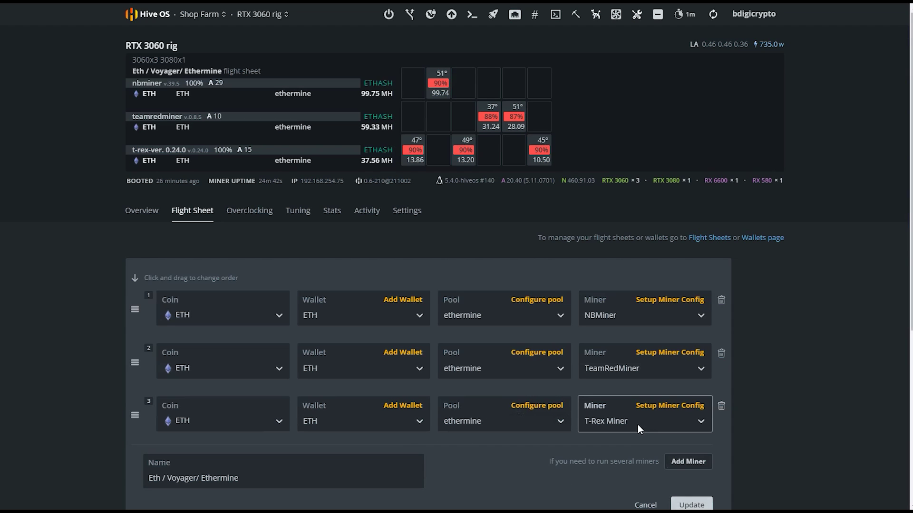
Step: Open the T-Rex Miner settings, enlarge the extra config arguments box, and keep version 0.24.0
click(670, 405)
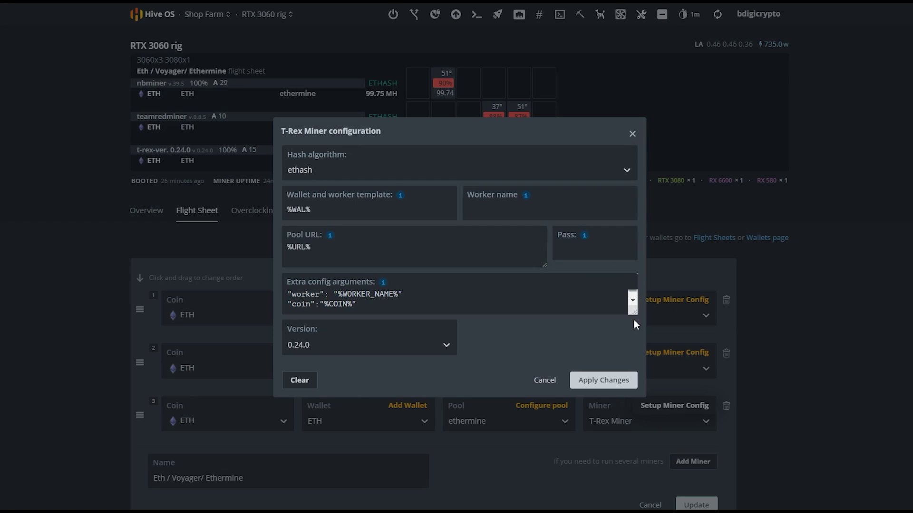
drag(634, 311, 632, 398)
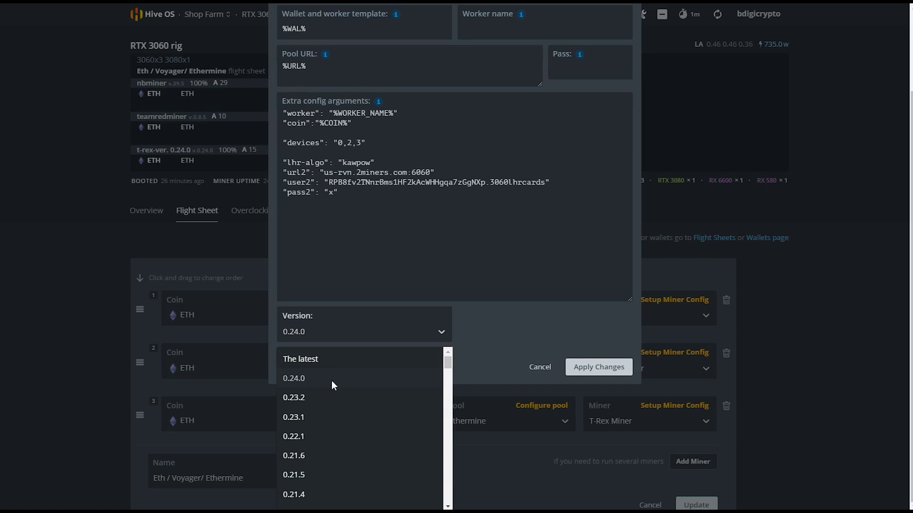
click(504, 345)
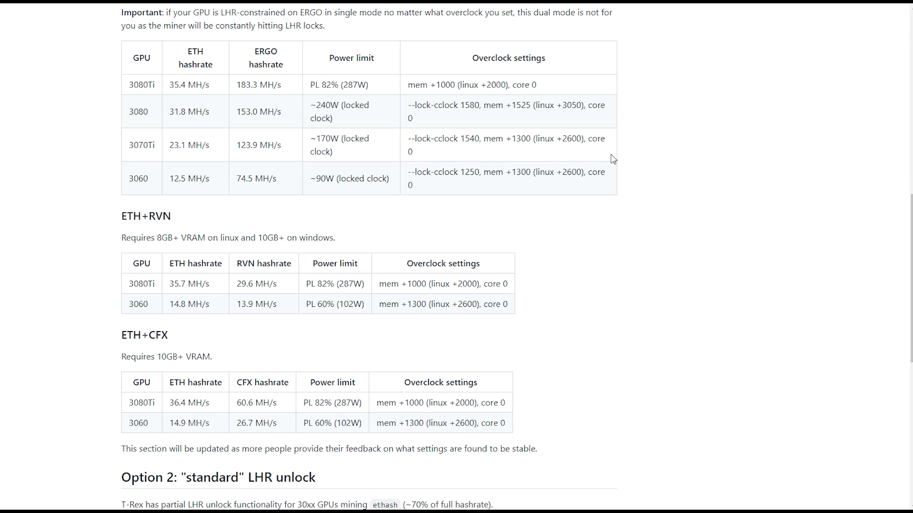
scroll(608, 230, up, 5)
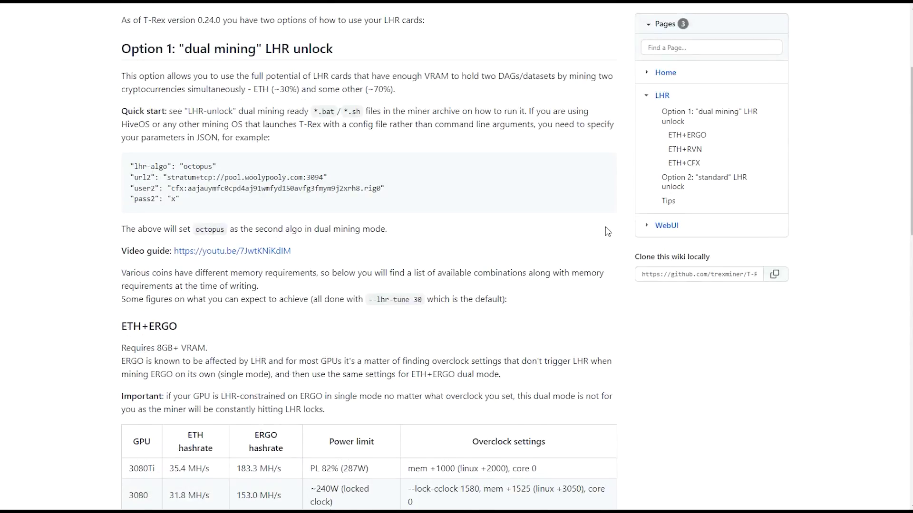
scroll(500, 228, up, 3)
scroll(328, 200, down, 3)
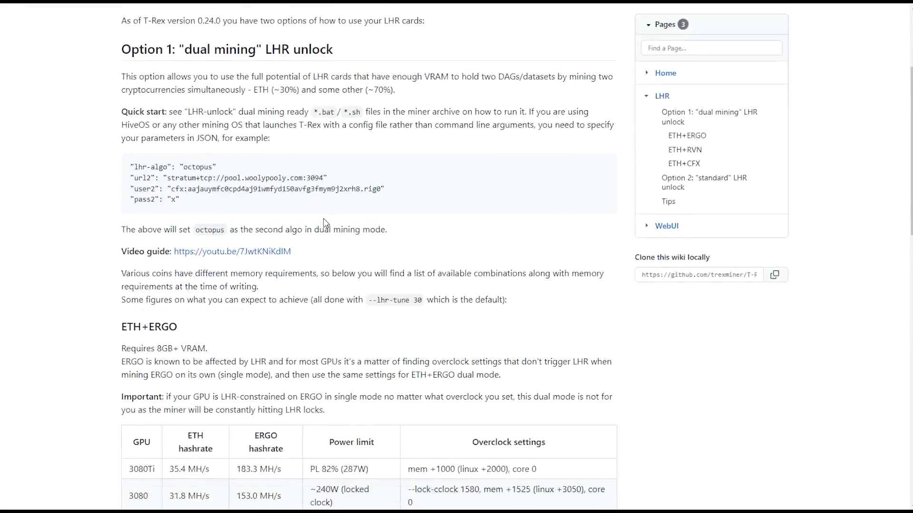
scroll(321, 169, up, 3)
scroll(142, 250, down, 1)
scroll(160, 270, down, 1)
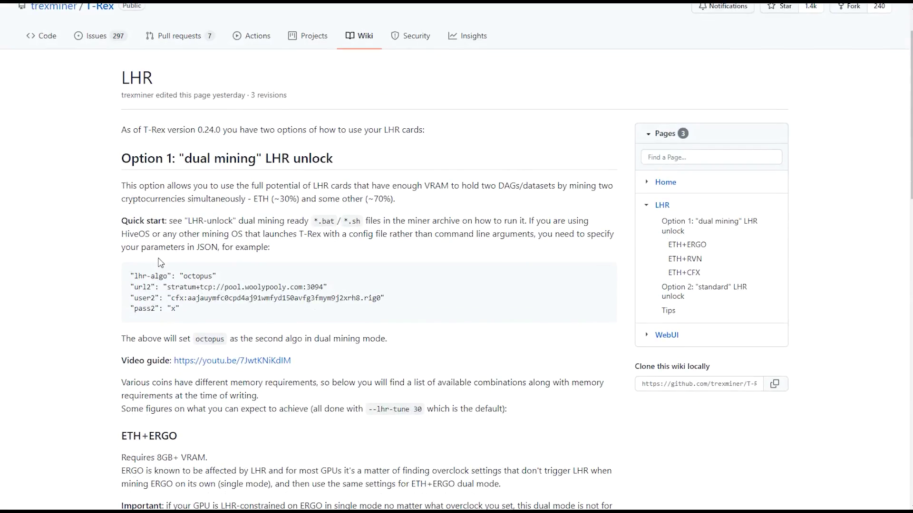
drag(211, 313, 125, 273)
Step: Select the four-line Option 1 dual-mining JSON example, then switch to the Notepad draft
click(125, 272)
drag(197, 312, 130, 267)
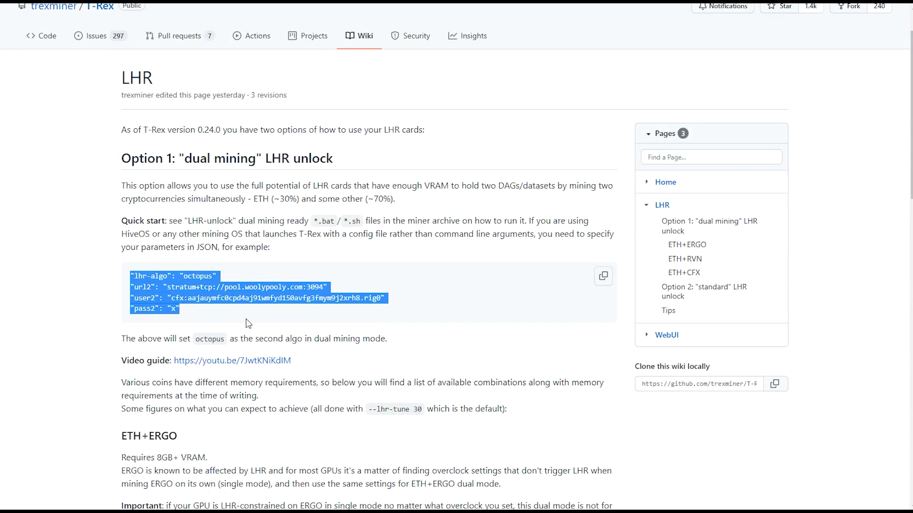
scroll(320, 328, down, 3)
scroll(355, 288, down, 2)
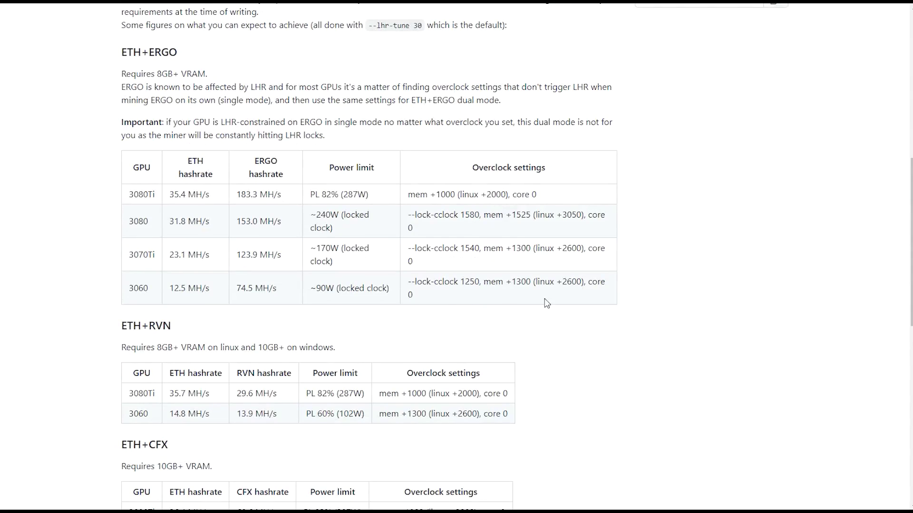
scroll(531, 272, down, 2)
scroll(494, 279, up, 1)
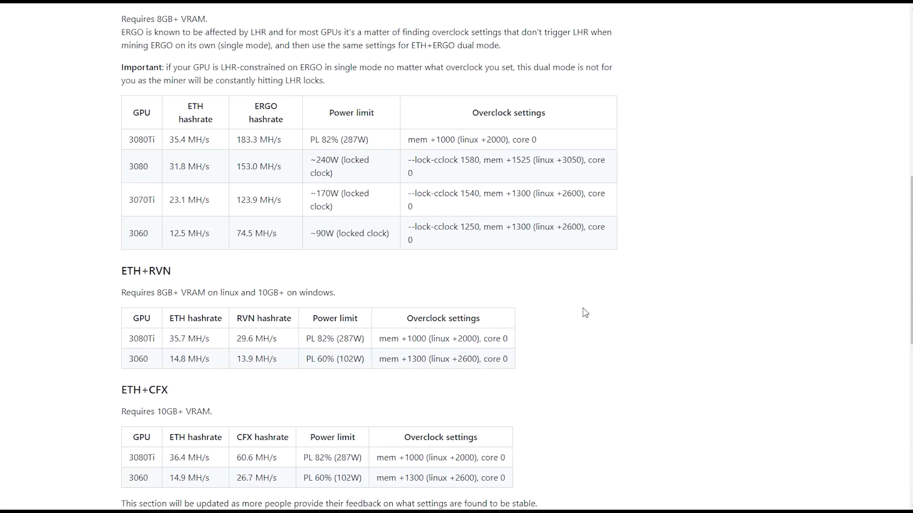
scroll(587, 340, up, 2)
scroll(585, 339, down, 1)
scroll(584, 340, down, 2)
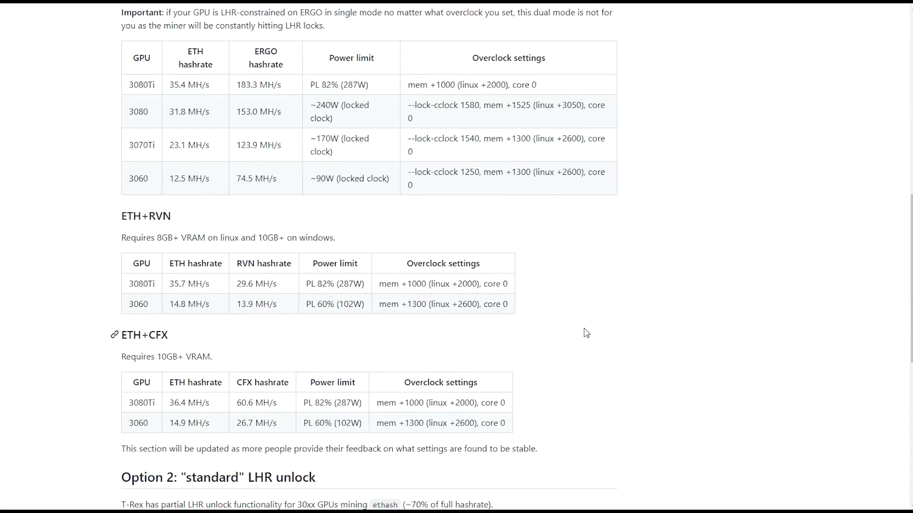
scroll(199, 348, up, 3)
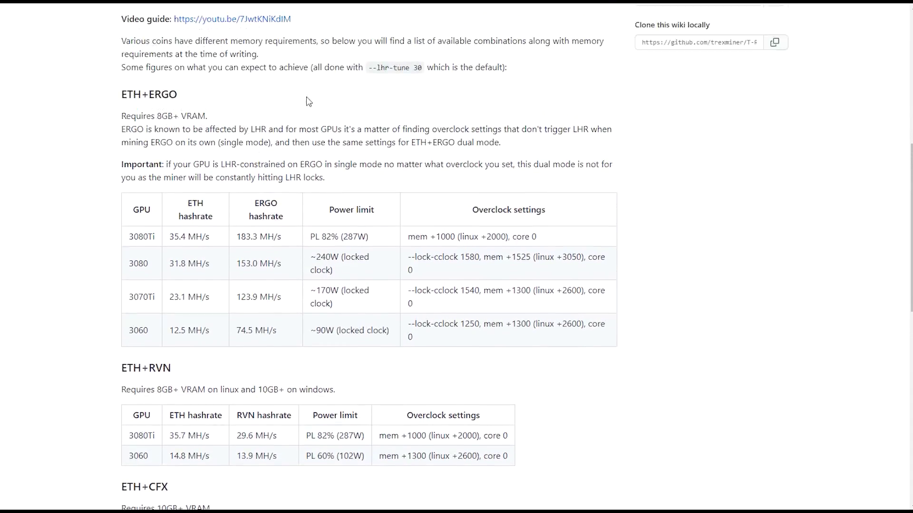
scroll(472, 349, down, 3)
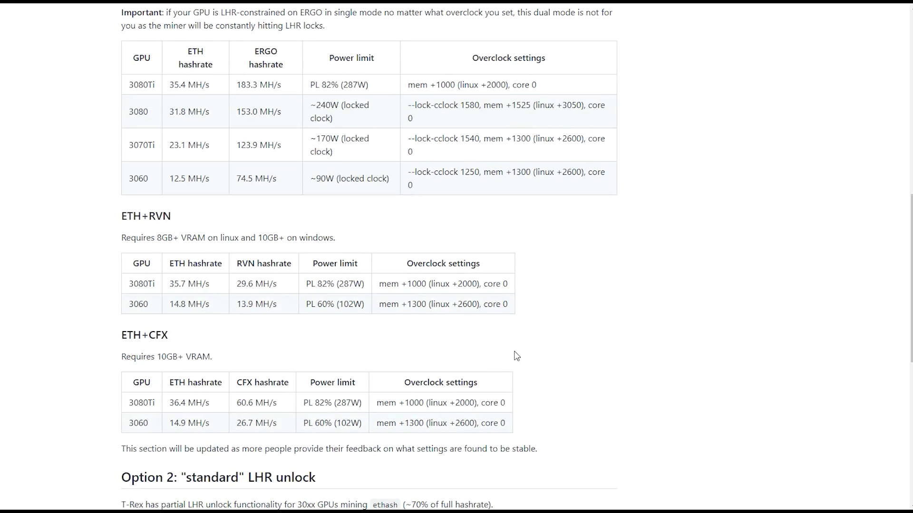
scroll(516, 356, up, 2)
scroll(516, 356, up, 1)
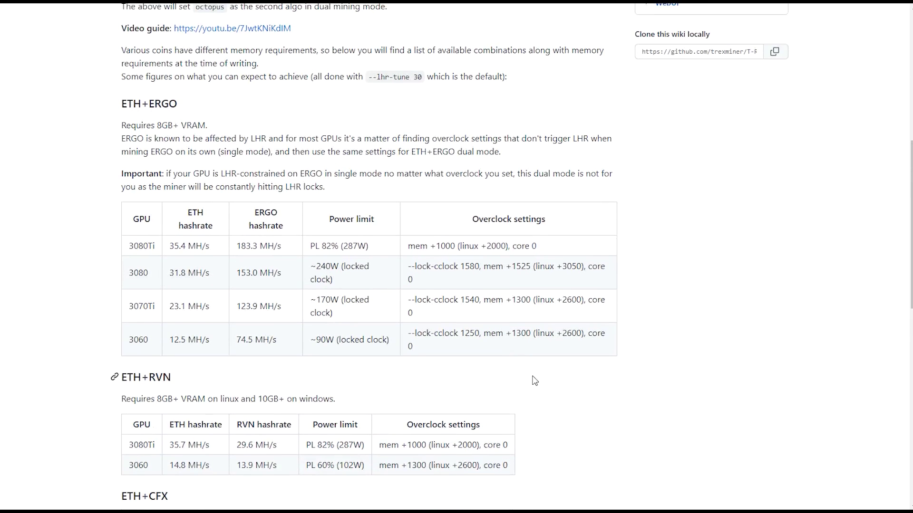
scroll(517, 356, down, 2)
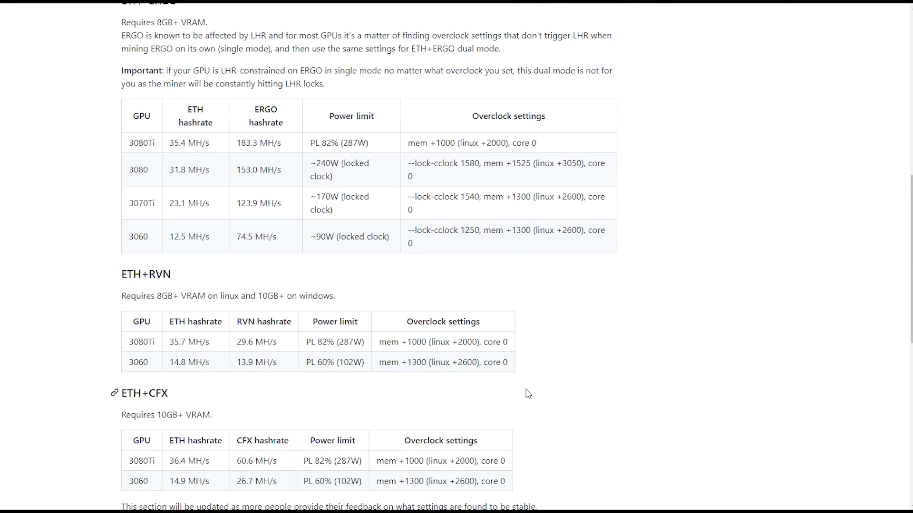
scroll(526, 392, up, 1)
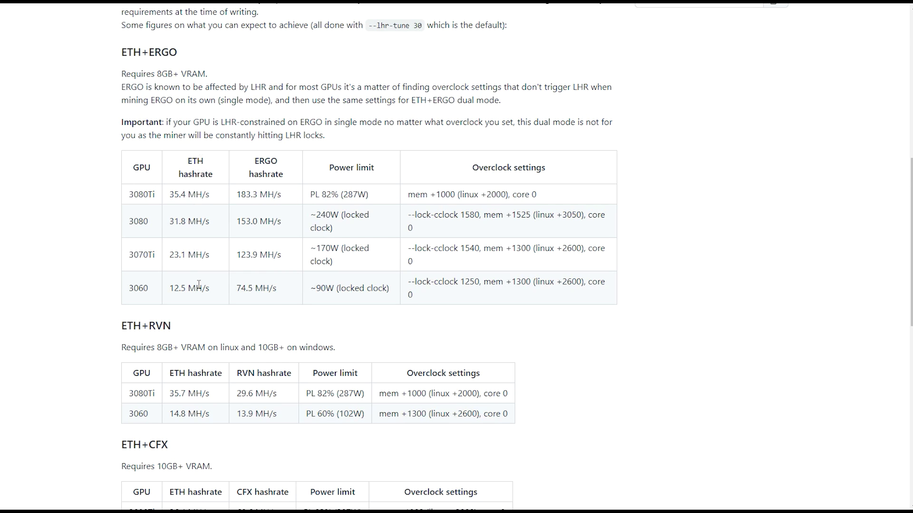
scroll(233, 322, down, 3)
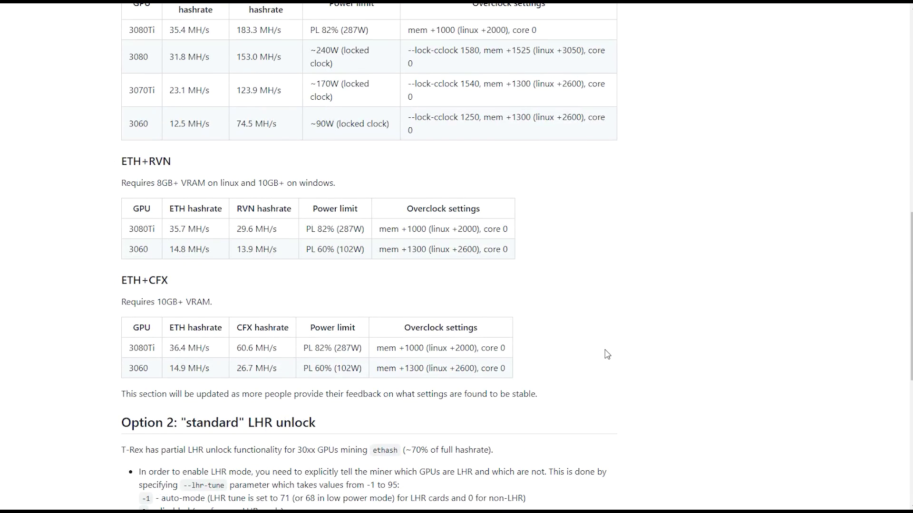
scroll(614, 349, up, 3)
scroll(611, 349, down, 2)
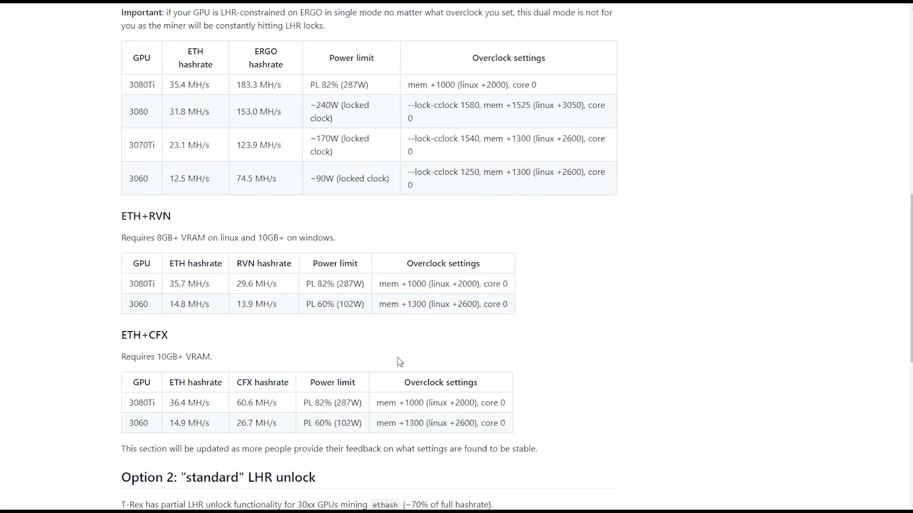
scroll(585, 376, up, 1)
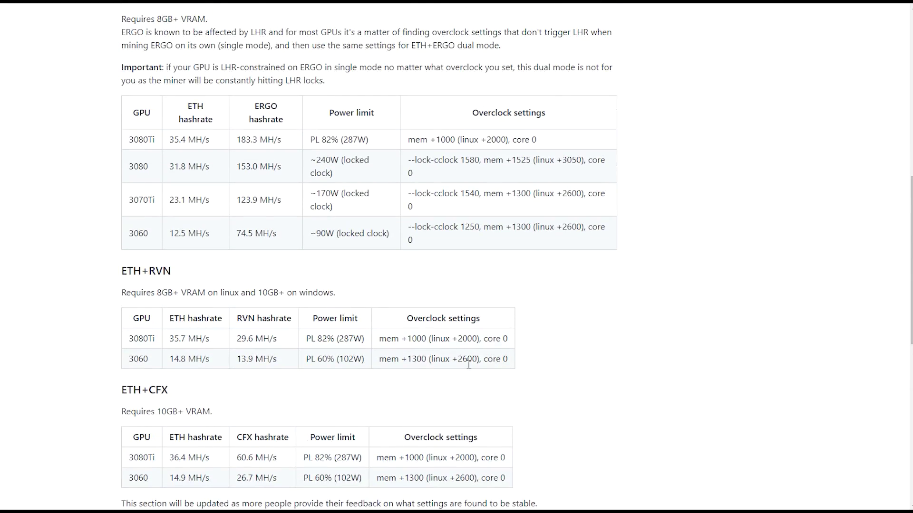
scroll(630, 390, up, 6)
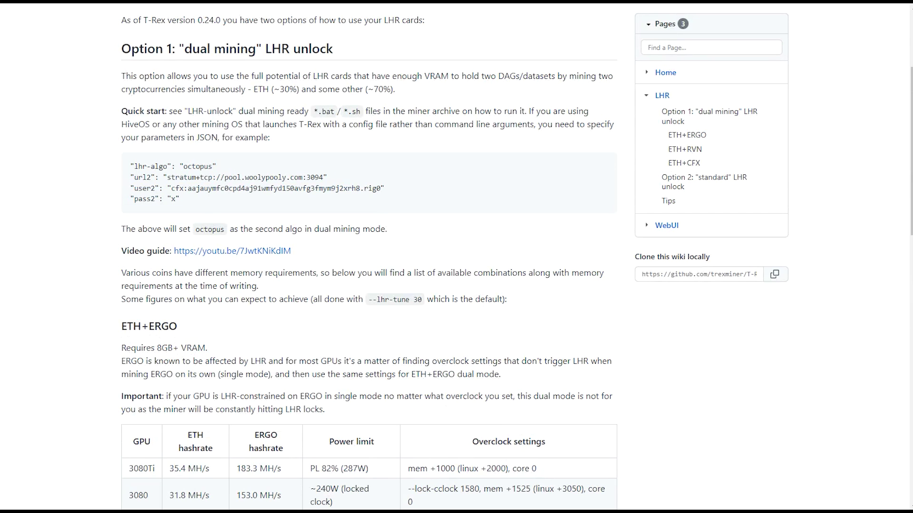
key(alt+Tab)
Step: Deselect the second kawpow config block in the Notepad draft, then minimize Notepad
key(ctrl+End)
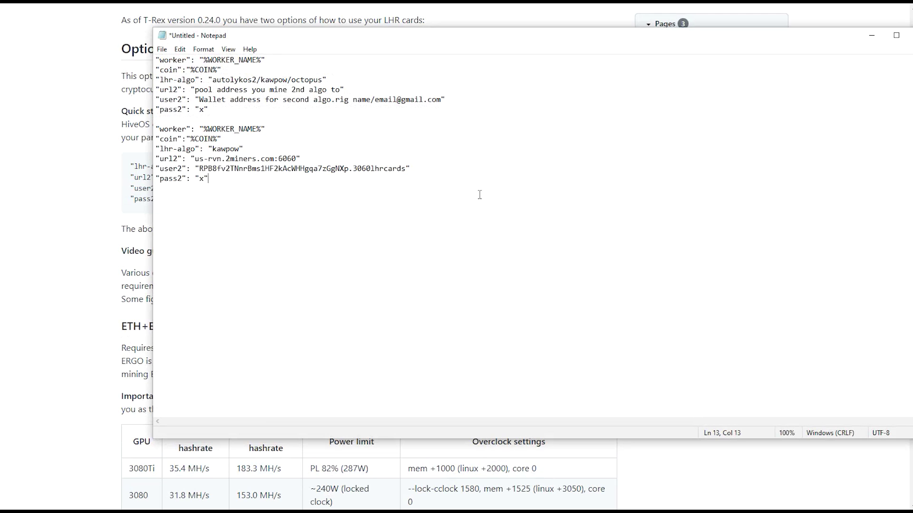
click(872, 35)
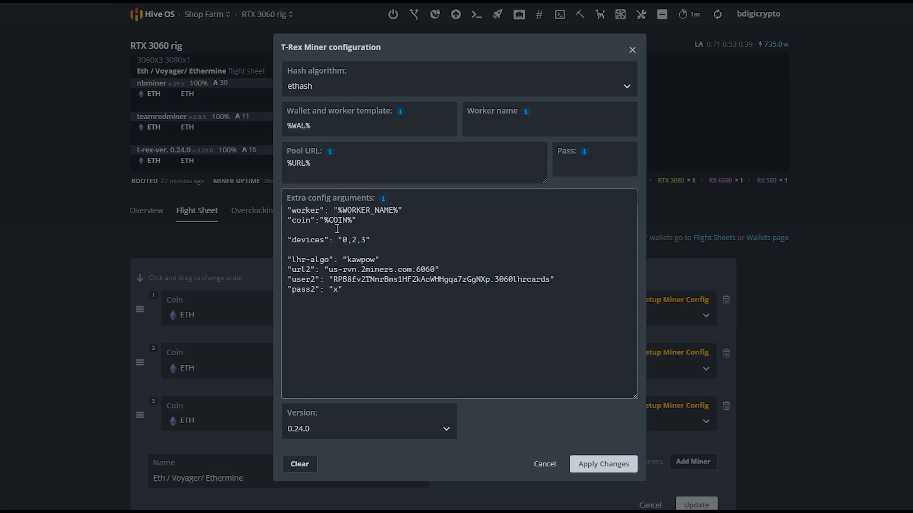
mouse_move(376, 259)
mouse_down()
mouse_move(347, 259)
mouse_move(378, 260)
mouse_up()
click(377, 261)
click(375, 259)
click(353, 259)
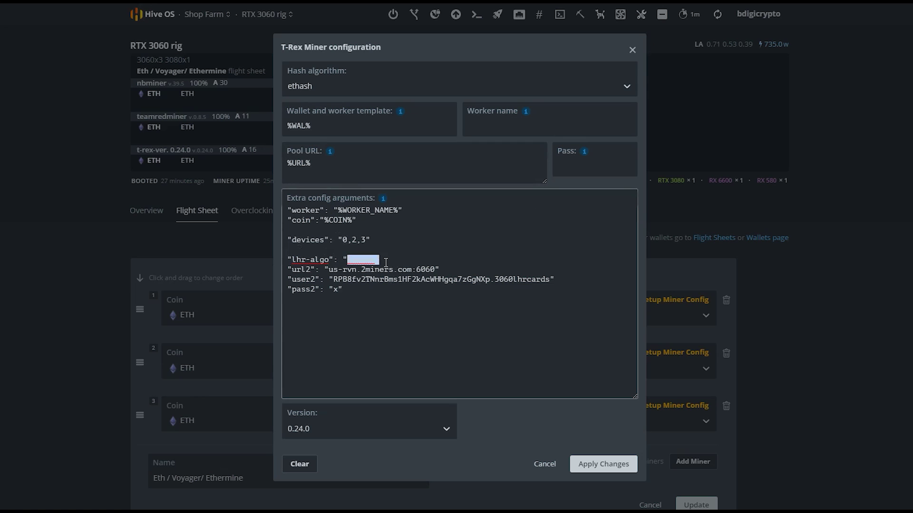
click(378, 262)
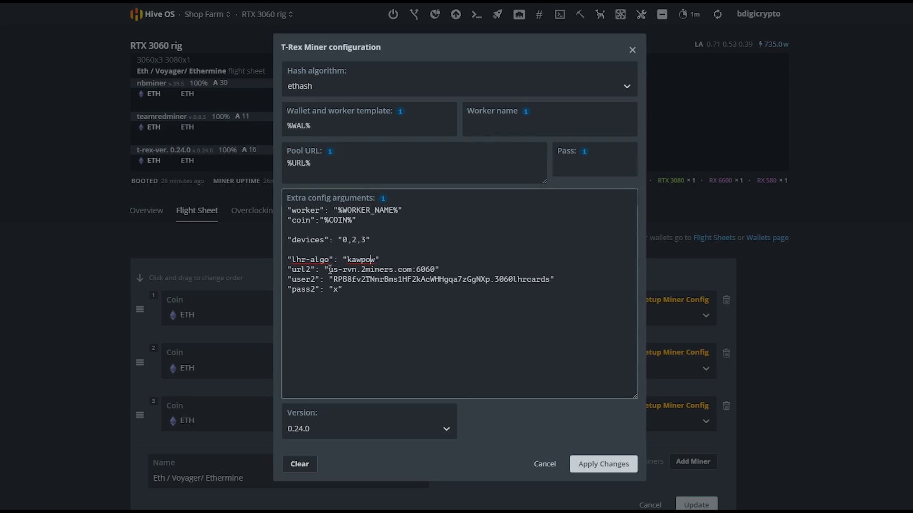
drag(329, 269, 439, 269)
click(444, 268)
click(346, 269)
click(330, 269)
drag(334, 274, 460, 280)
click(459, 279)
drag(369, 289, 287, 280)
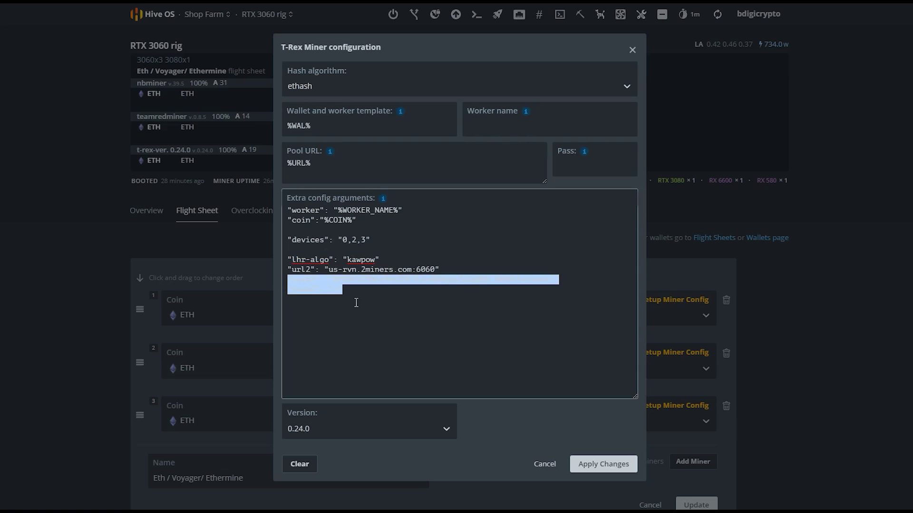
click(369, 298)
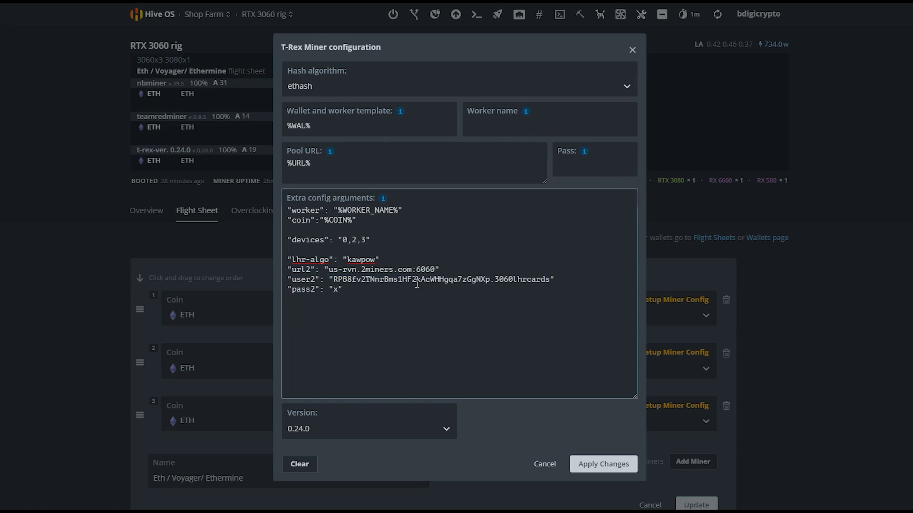
click(396, 244)
drag(384, 240, 286, 240)
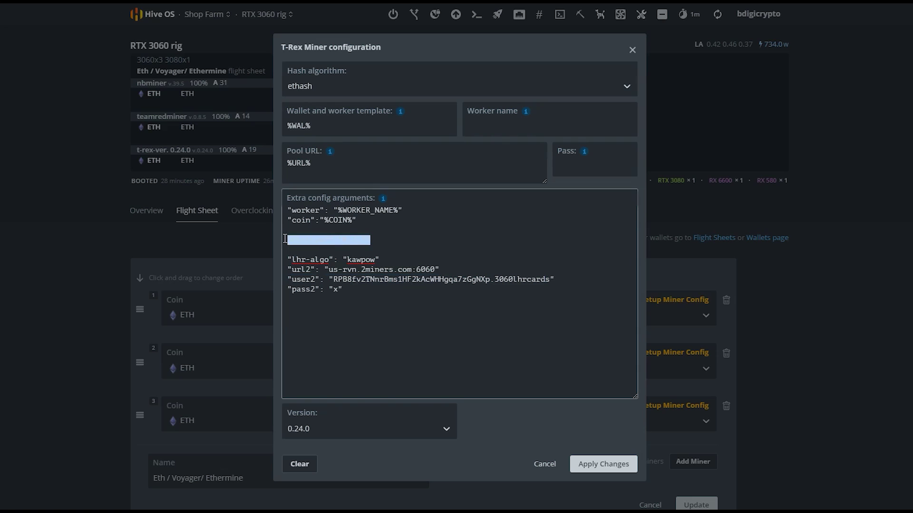
click(399, 240)
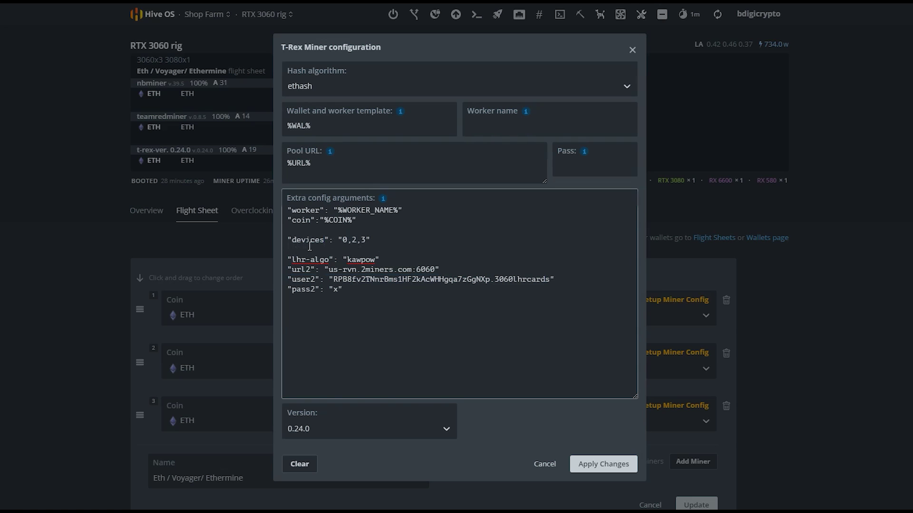
drag(378, 241, 287, 240)
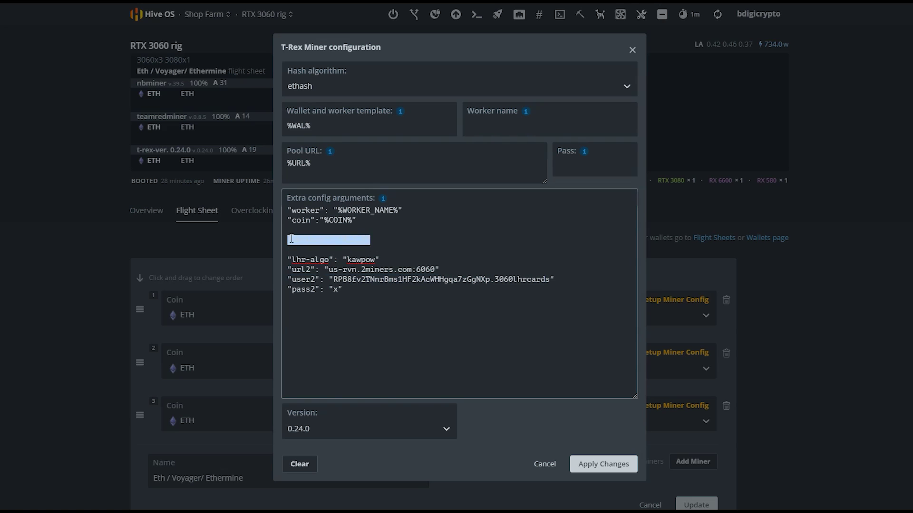
click(385, 239)
drag(375, 239, 286, 240)
click(404, 240)
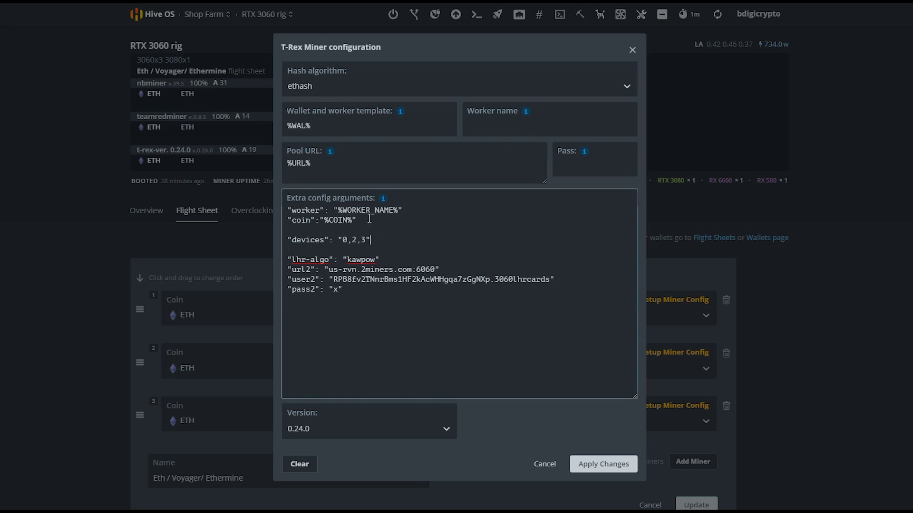
drag(421, 222, 286, 209)
click(444, 223)
drag(424, 221, 282, 205)
click(455, 227)
click(544, 465)
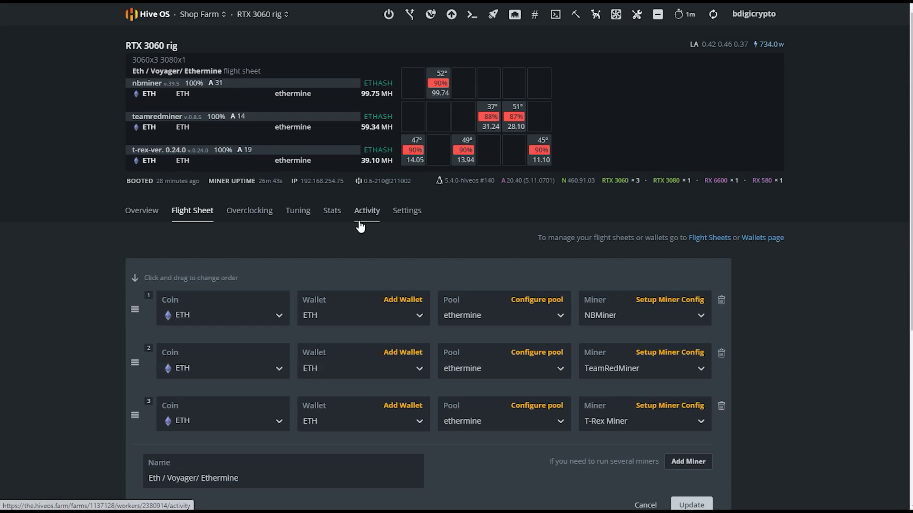
click(143, 214)
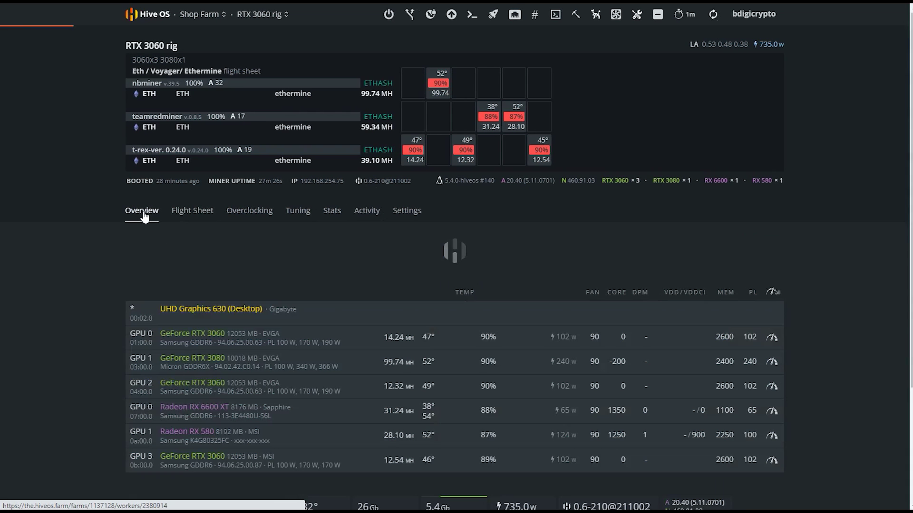
scroll(360, 318, down, 2)
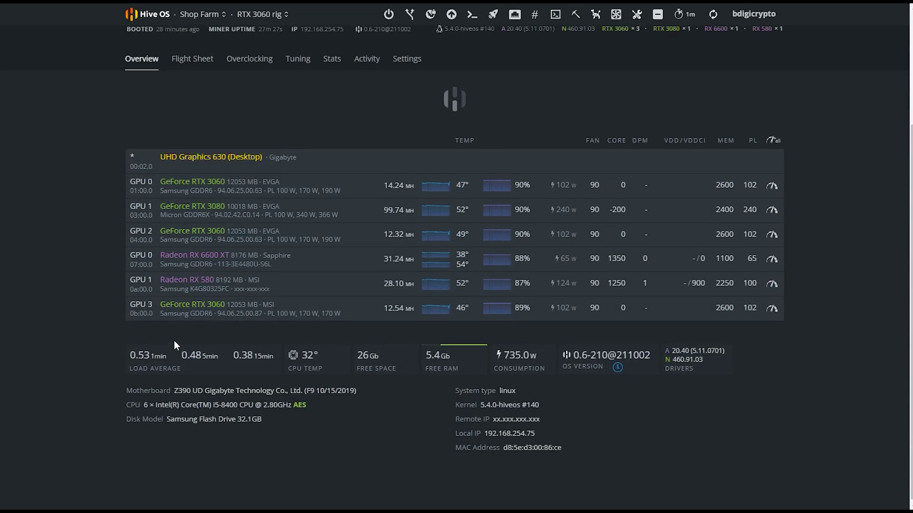
scroll(381, 289, up, 2)
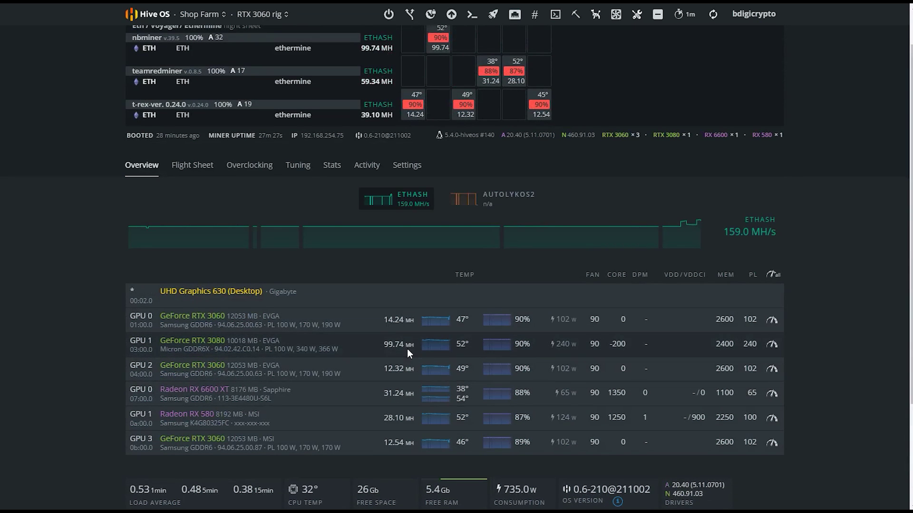
scroll(407, 348, up, 1)
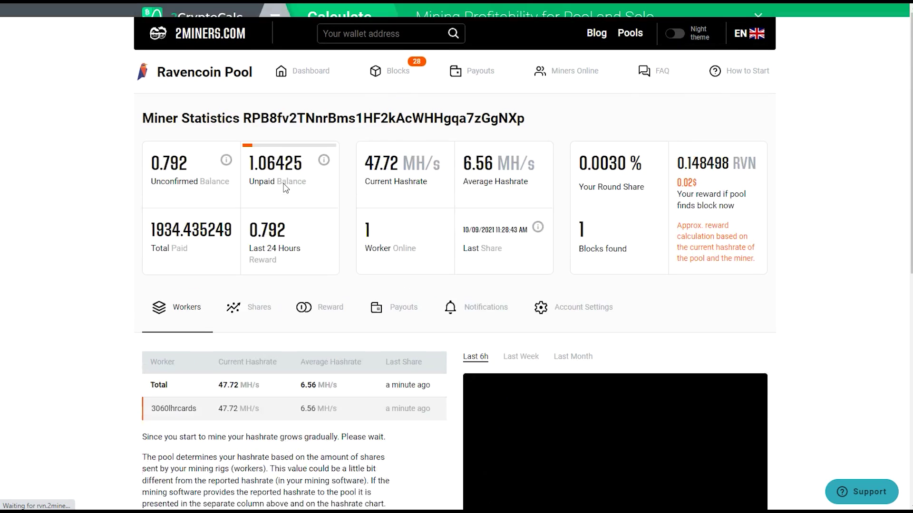
scroll(53, 188, down, 2)
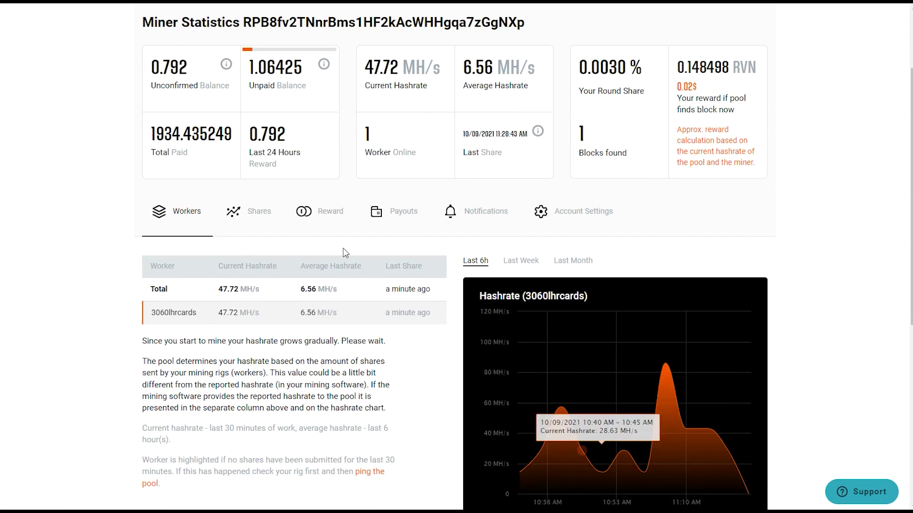
scroll(300, 335, up, 2)
scroll(261, 418, down, 2)
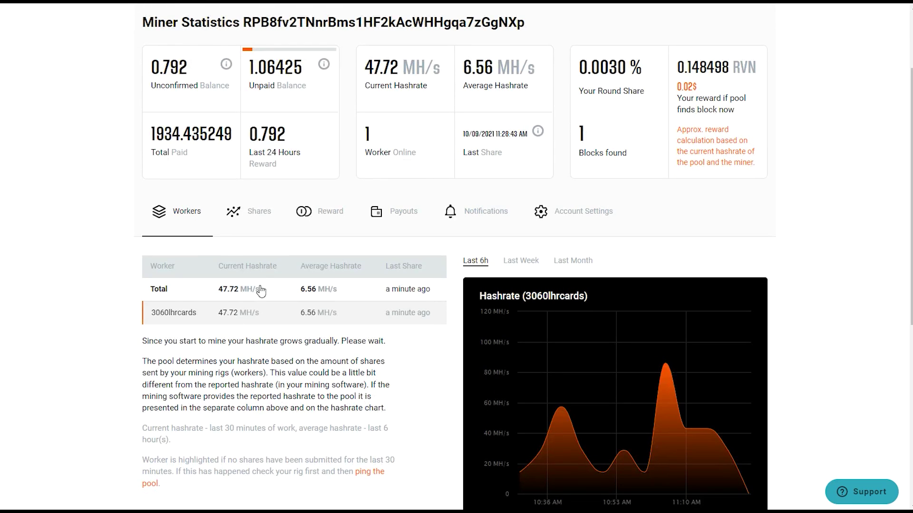
Step: Highlight the 3060lhrcards worker's hashrate figures in the Workers table, then clear the selection
drag(215, 303, 206, 321)
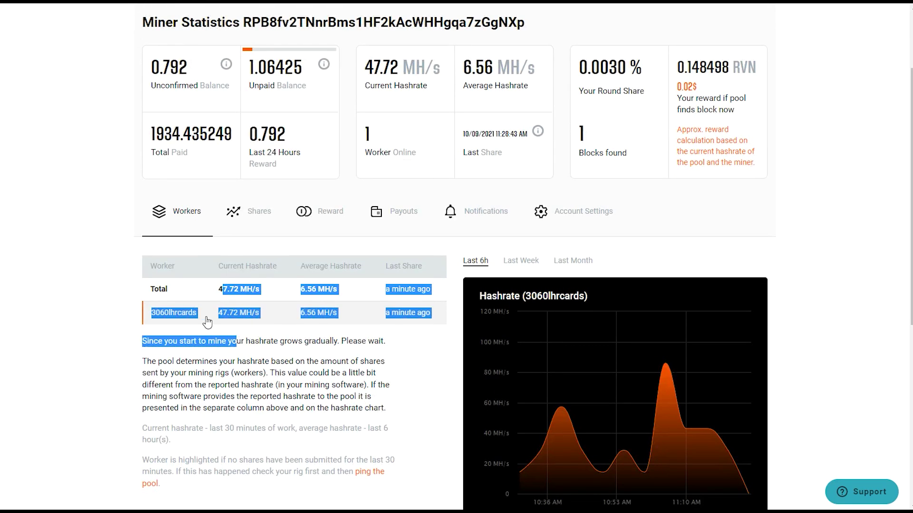
mouse_move(263, 315)
mouse_down()
mouse_move(221, 316)
mouse_move(127, 267)
mouse_up()
click(81, 324)
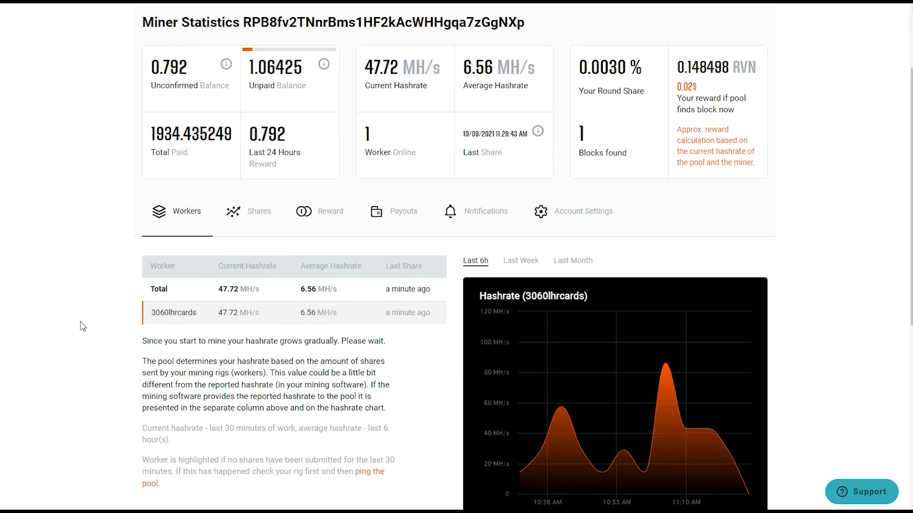
scroll(76, 379, up, 2)
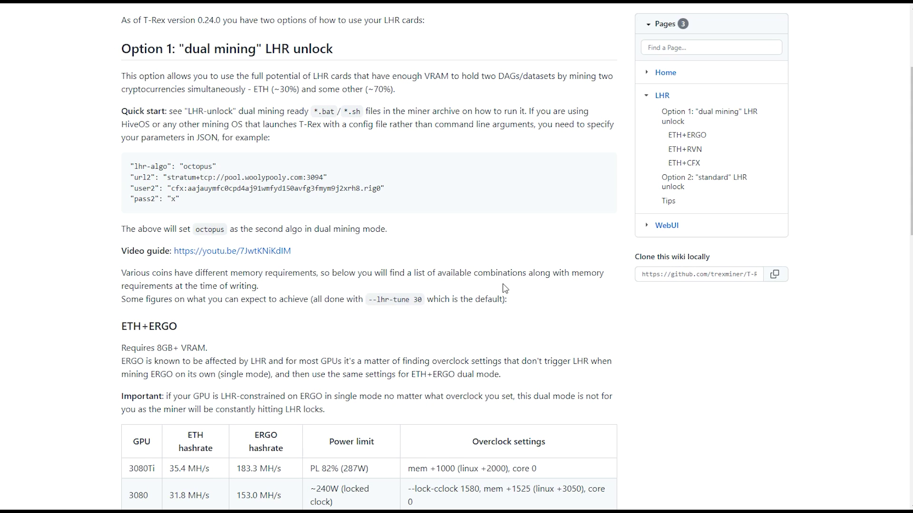
scroll(505, 294, down, 2)
scroll(505, 294, down, 1)
scroll(504, 296, down, 2)
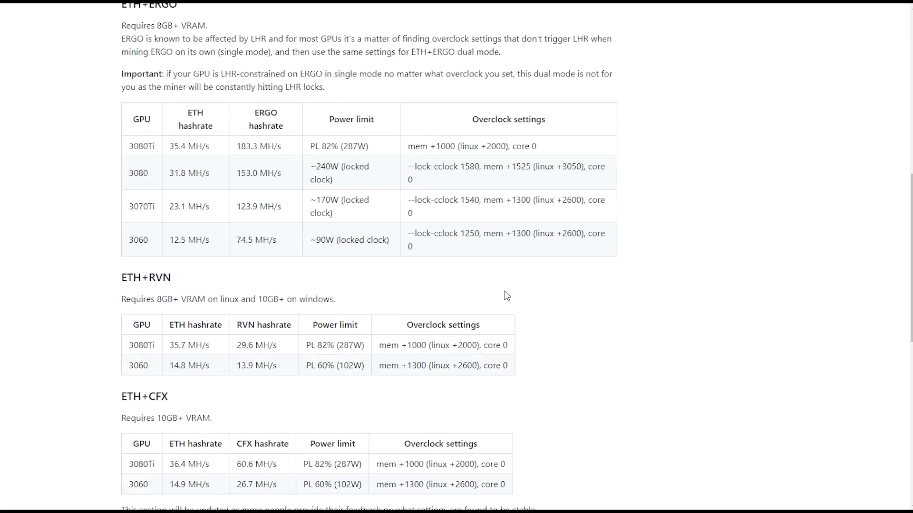
scroll(506, 295, down, 1)
Step: Highlight the 3070Ti ETH+ERGO and ETH+CFX overclock values in the wiki tables
drag(438, 105, 564, 140)
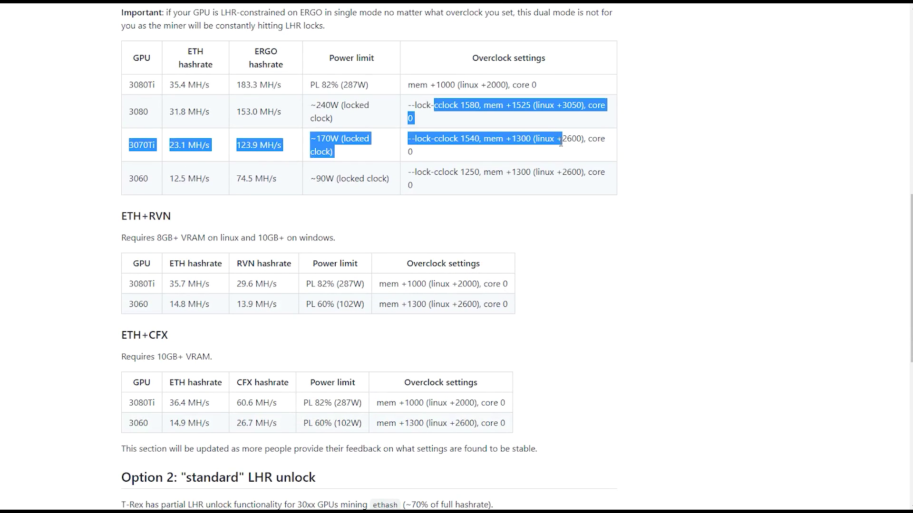
drag(417, 284, 503, 303)
drag(389, 403, 478, 422)
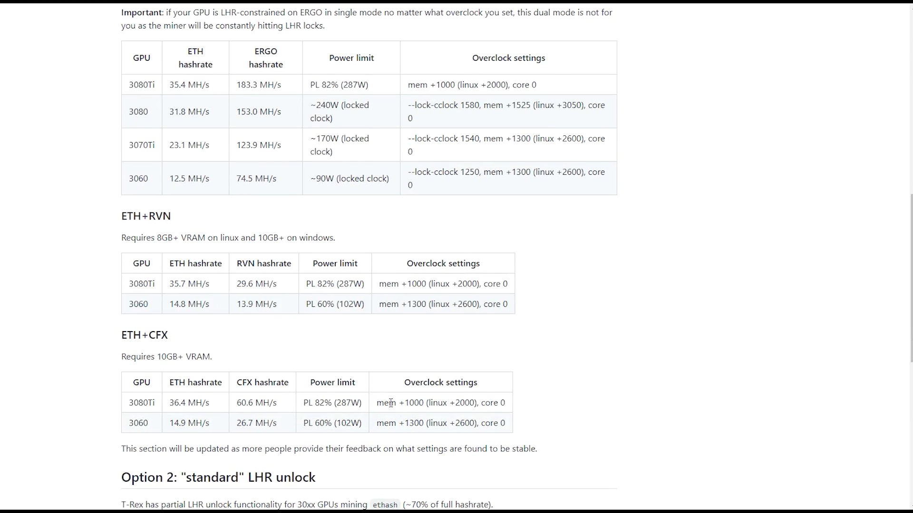
click(516, 309)
Step: Highlight the 3060 ETH+RVN row's mem +1300, linux memory offset and core 0 settings
drag(508, 303, 456, 304)
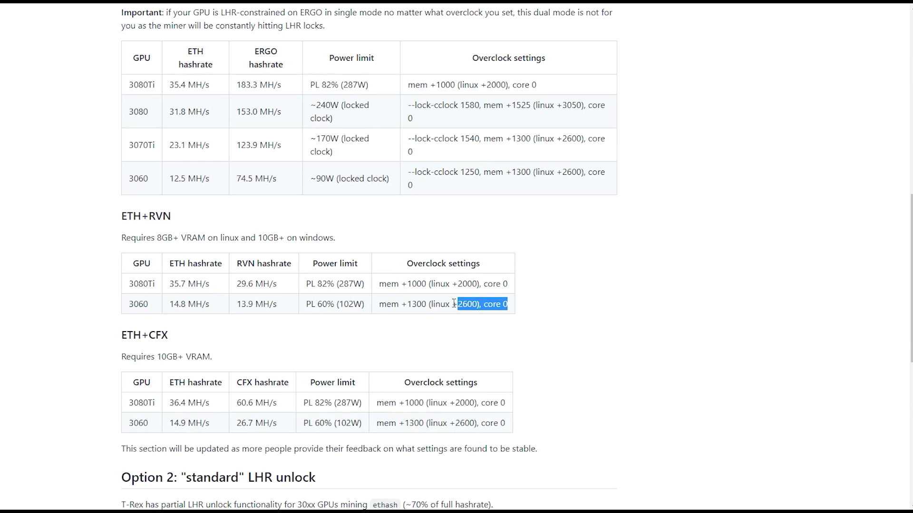
click(457, 305)
drag(376, 285, 432, 286)
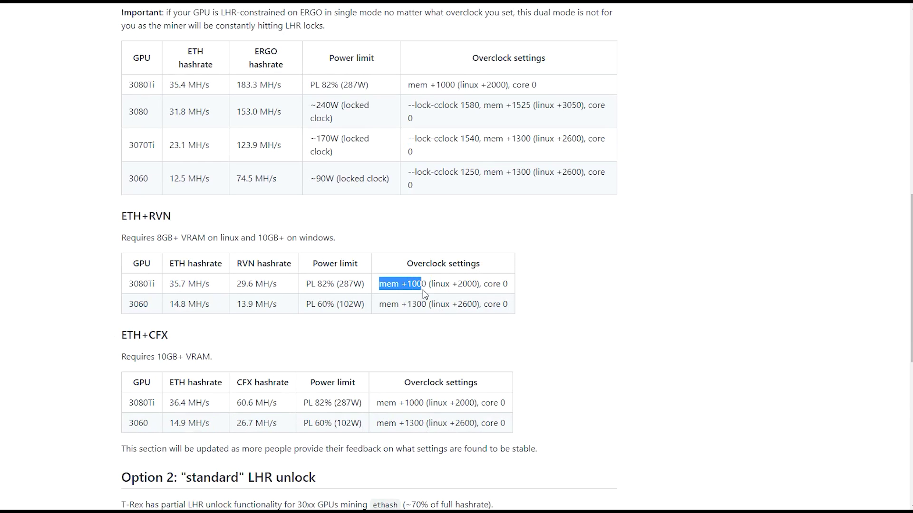
click(379, 307)
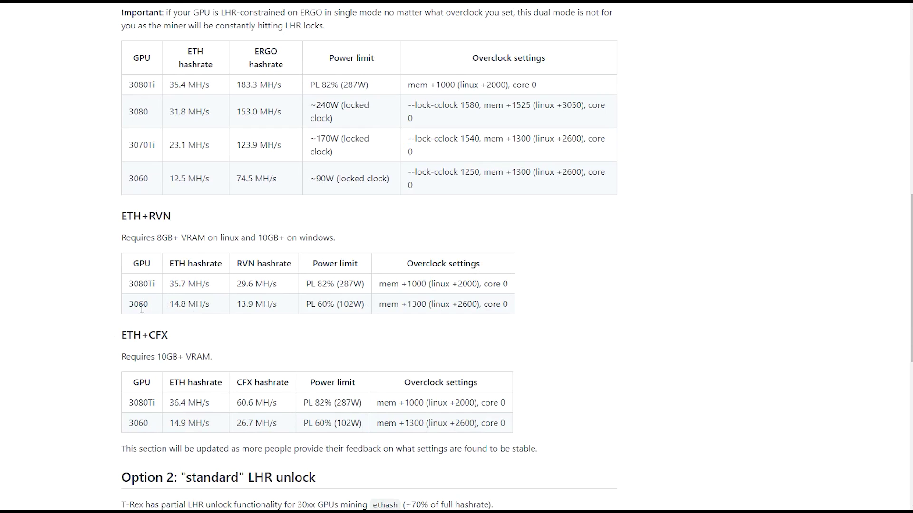
drag(378, 304, 431, 306)
click(430, 307)
drag(484, 304, 524, 315)
click(449, 323)
mouse_move(435, 305)
mouse_down()
mouse_move(462, 313)
mouse_move(432, 305)
mouse_up()
click(462, 314)
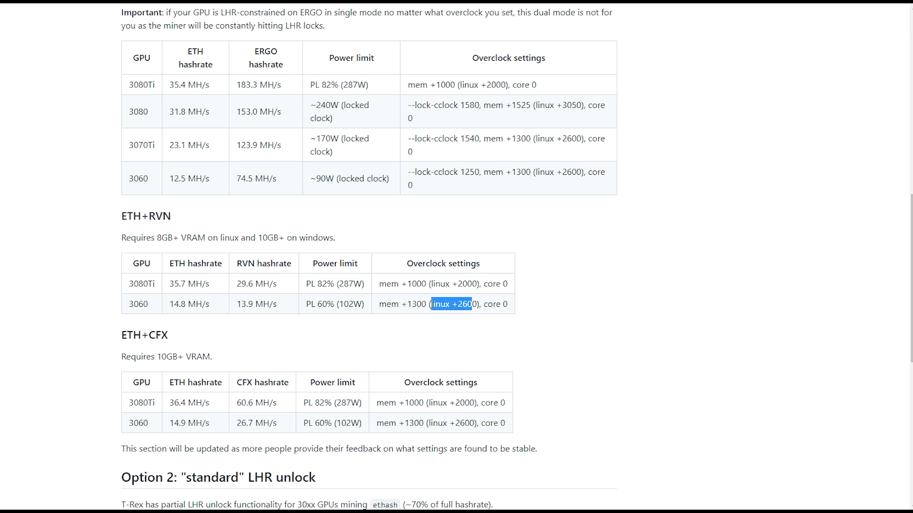
click(431, 305)
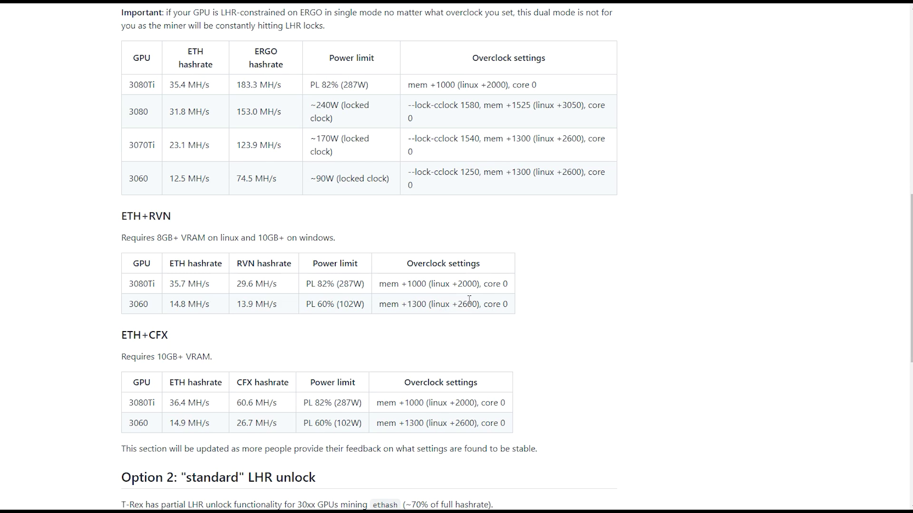
scroll(461, 389, up, 1)
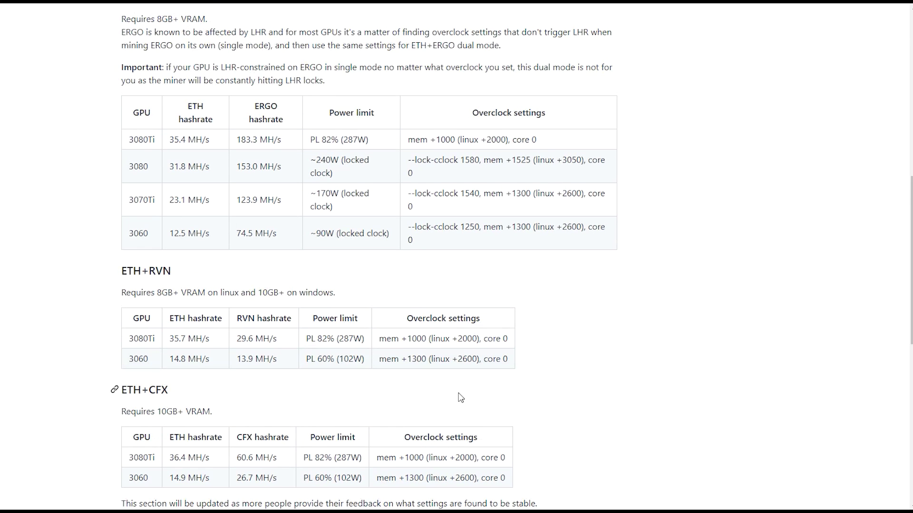
scroll(462, 398, up, 5)
scroll(456, 397, up, 1)
scroll(458, 397, up, 1)
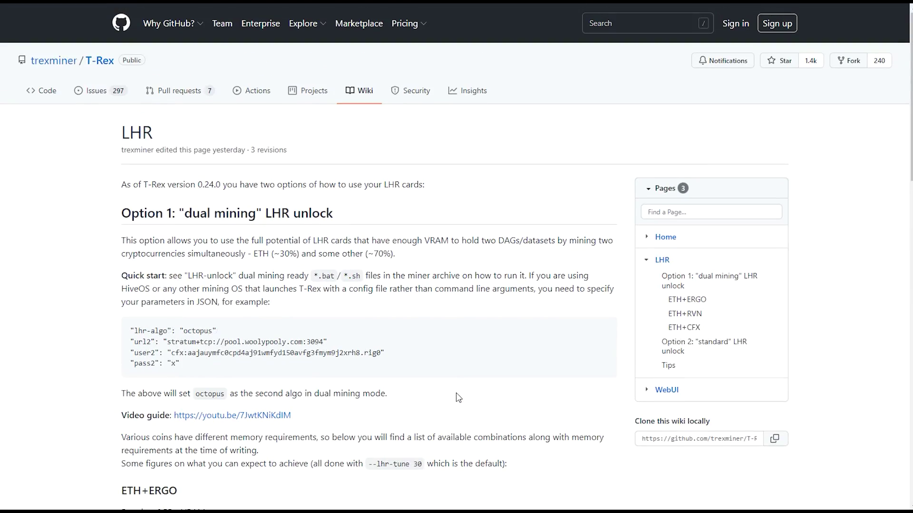
scroll(456, 397, down, 4)
scroll(456, 397, down, 5)
scroll(456, 397, up, 6)
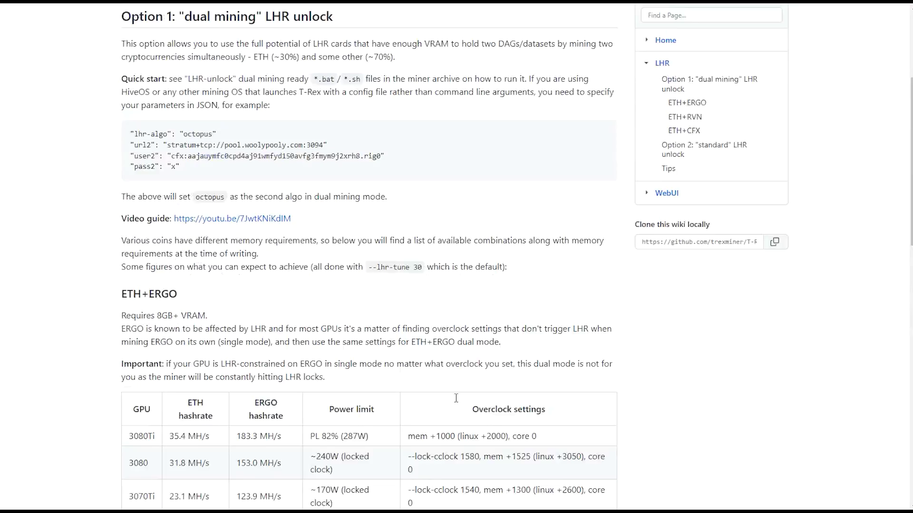
scroll(455, 401, up, 3)
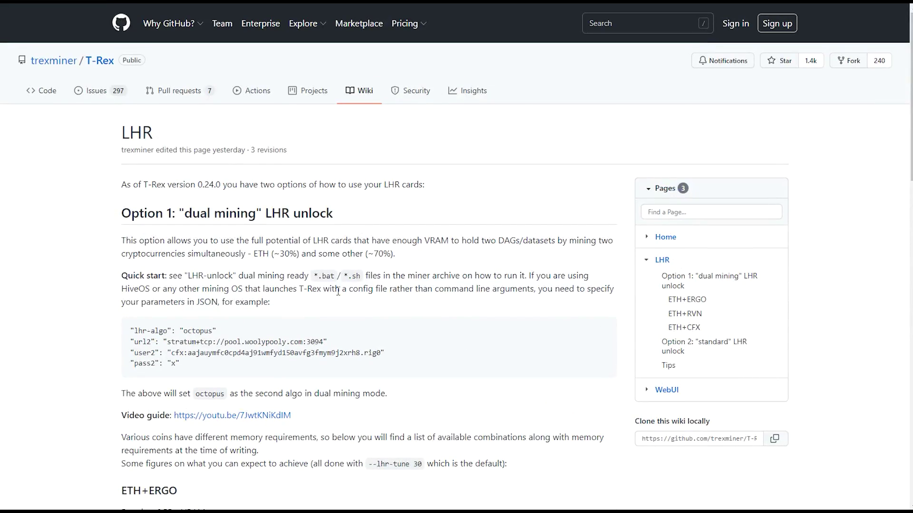
Step: Highlight, then clear, the Option 1 dual mining description at the top of the LHR wiki
mouse_move(338, 290)
mouse_down()
mouse_move(123, 241)
mouse_move(300, 293)
mouse_move(270, 303)
mouse_up()
click(317, 309)
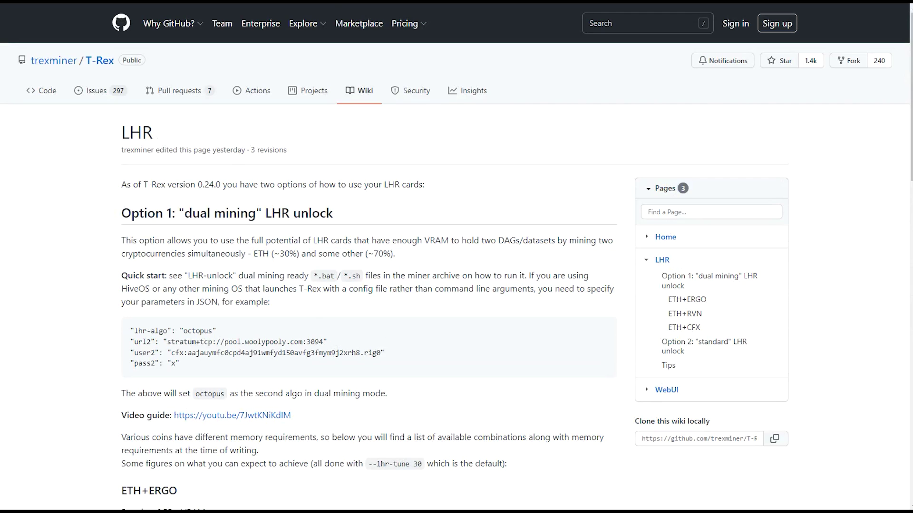